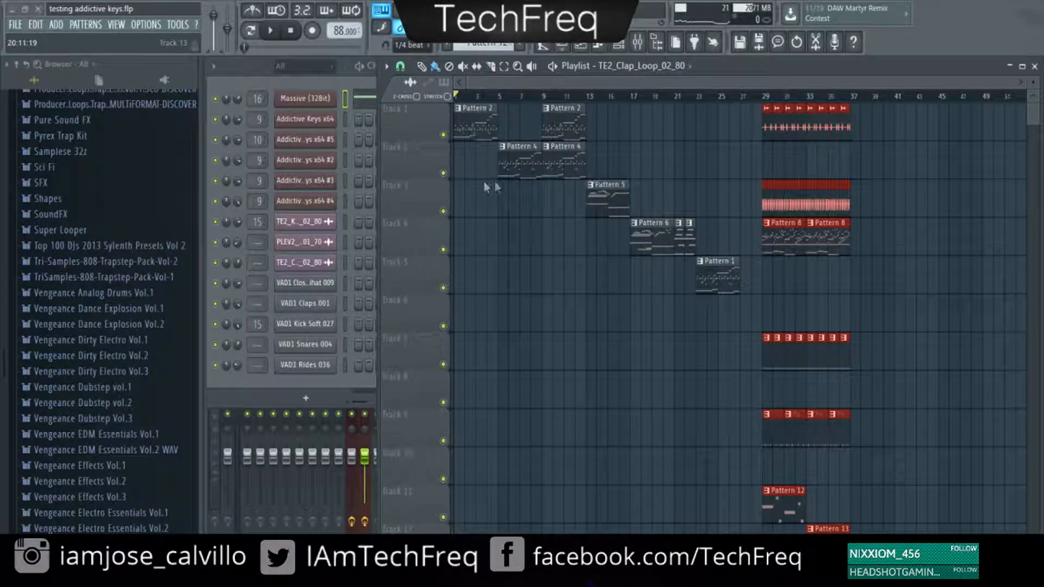
- Look over the channel rack and audition the playlist clips, including the group starting at bar 29
click(300, 79)
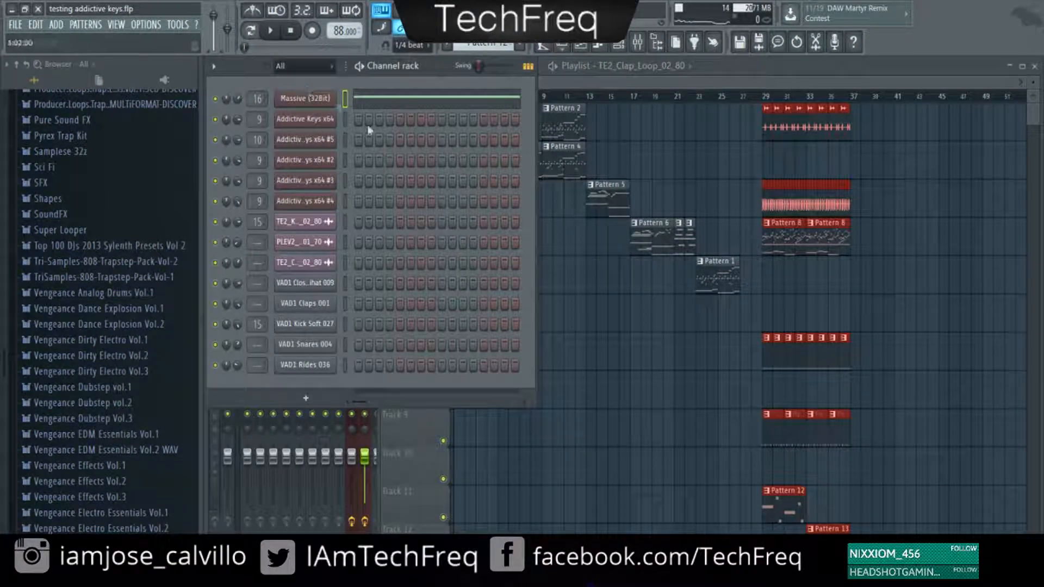
drag(491, 47, 488, 57)
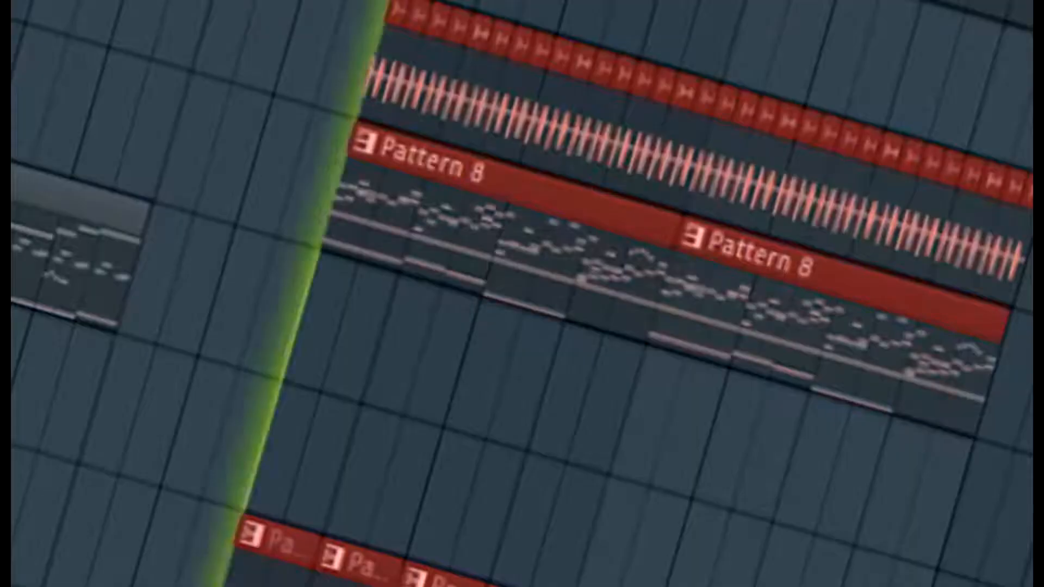
scroll(576, 275, down, 2)
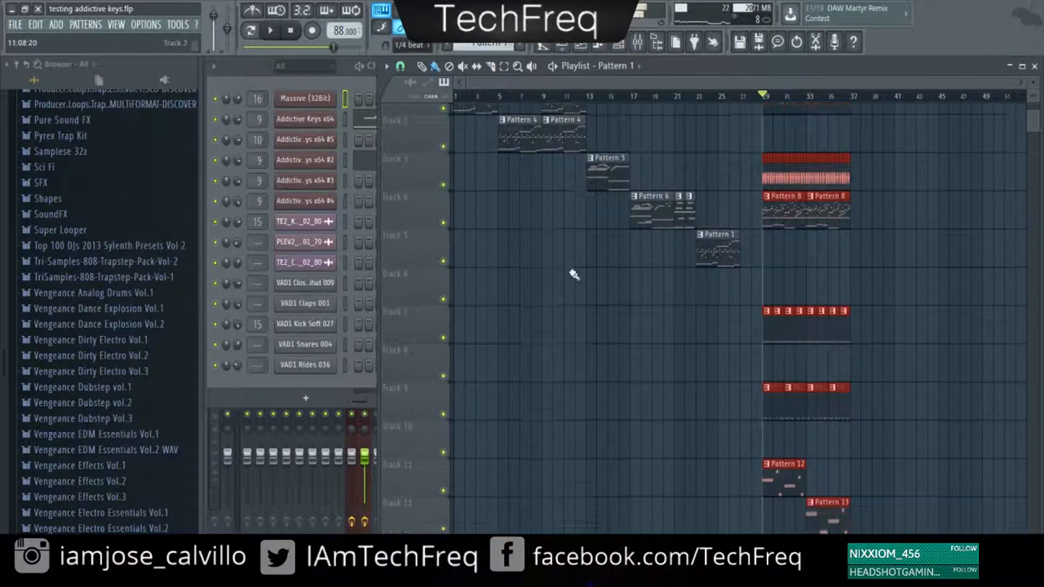
scroll(720, 129, up, 2)
drag(553, 97, 544, 97)
key(space)
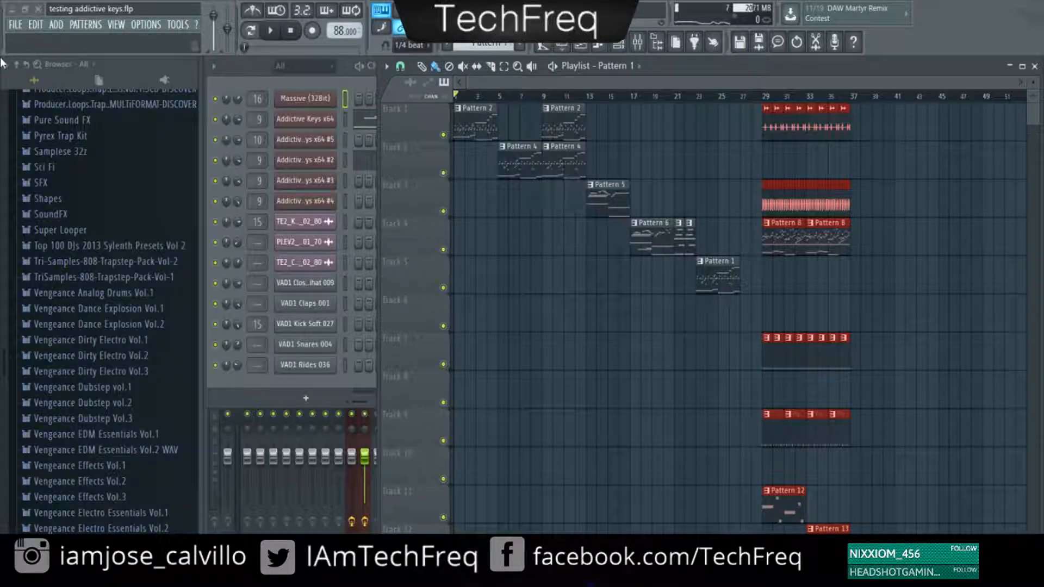
- Open the first Addictive Keys x64 instrument and dismiss its binary location warning
click(318, 116)
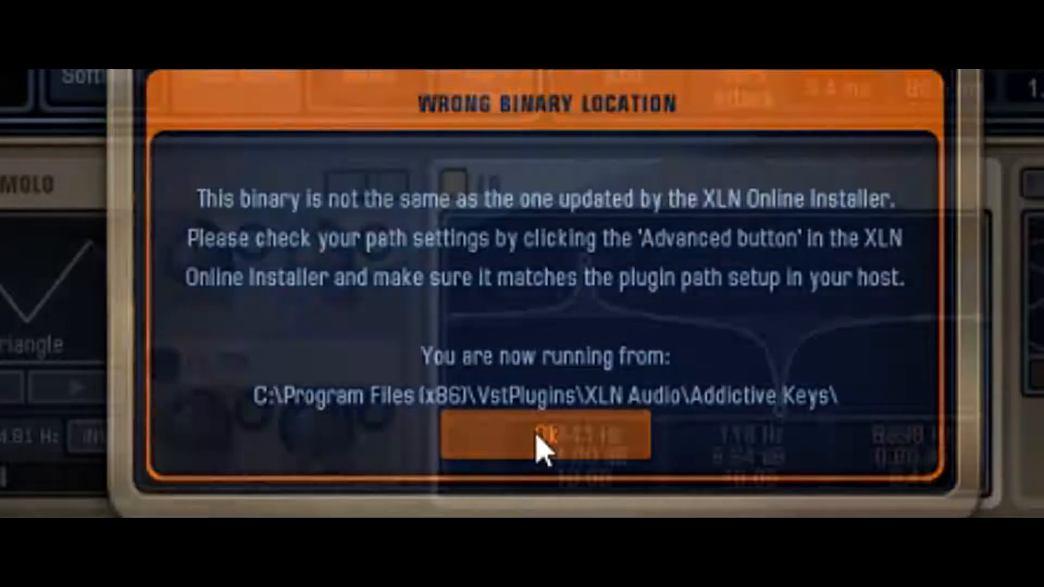
click(540, 448)
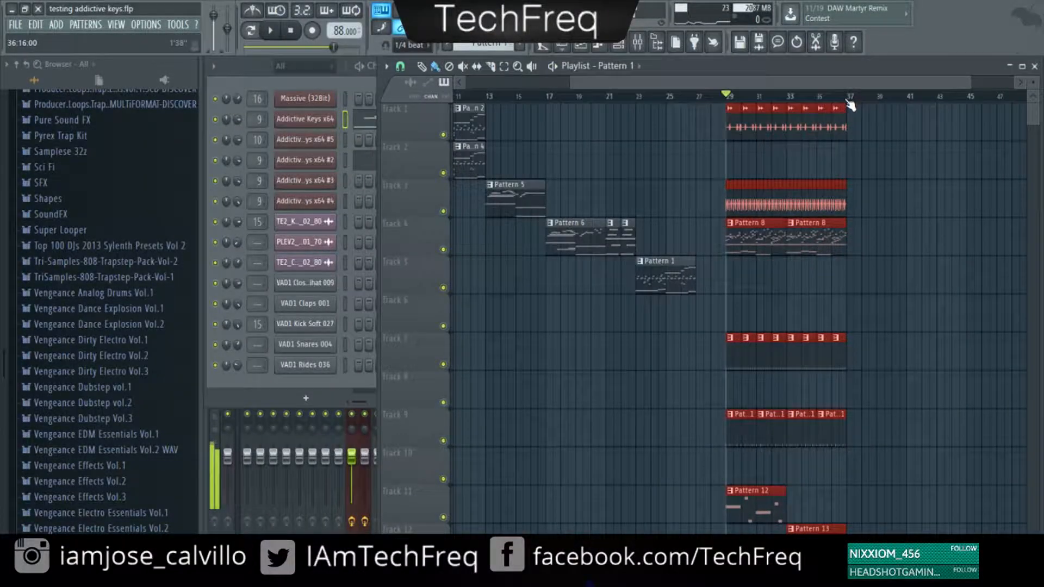
- Deselect the clips between bars 29 and 37 in the playlist and audition that section from bar 29
scroll(850, 105, down, 2)
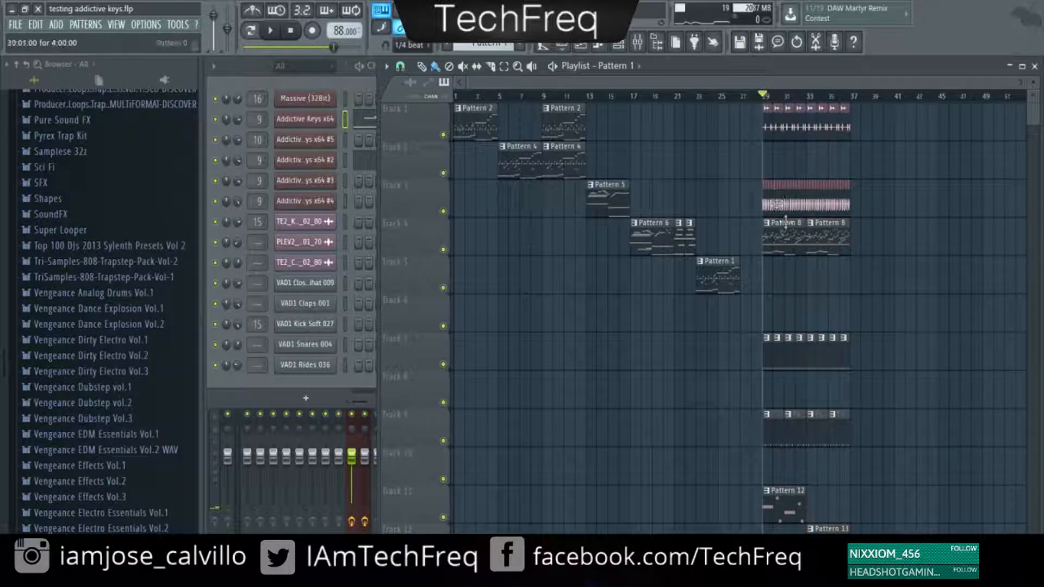
drag(832, 329, 734, 230)
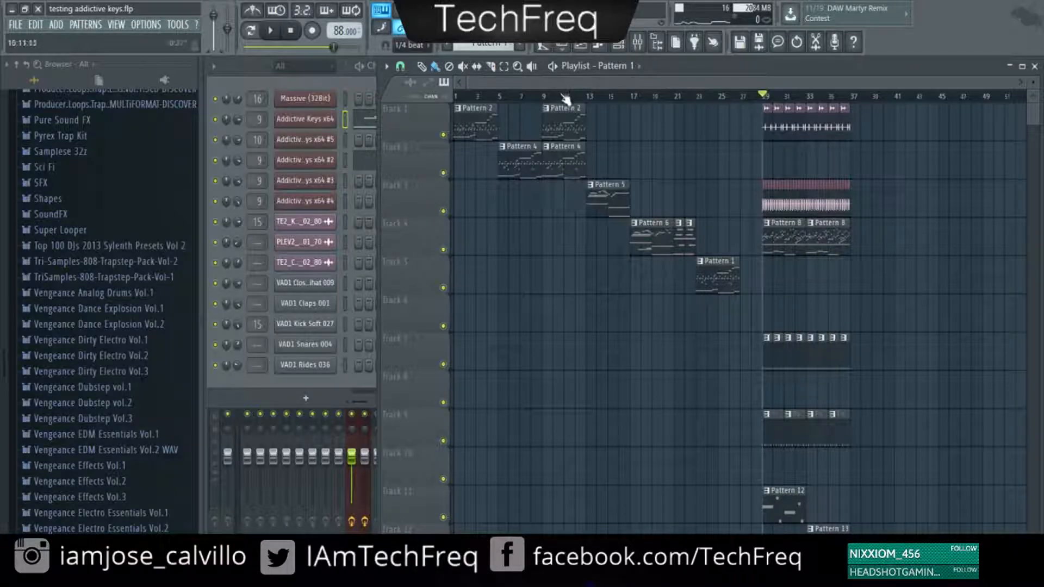
scroll(482, 102, up, 3)
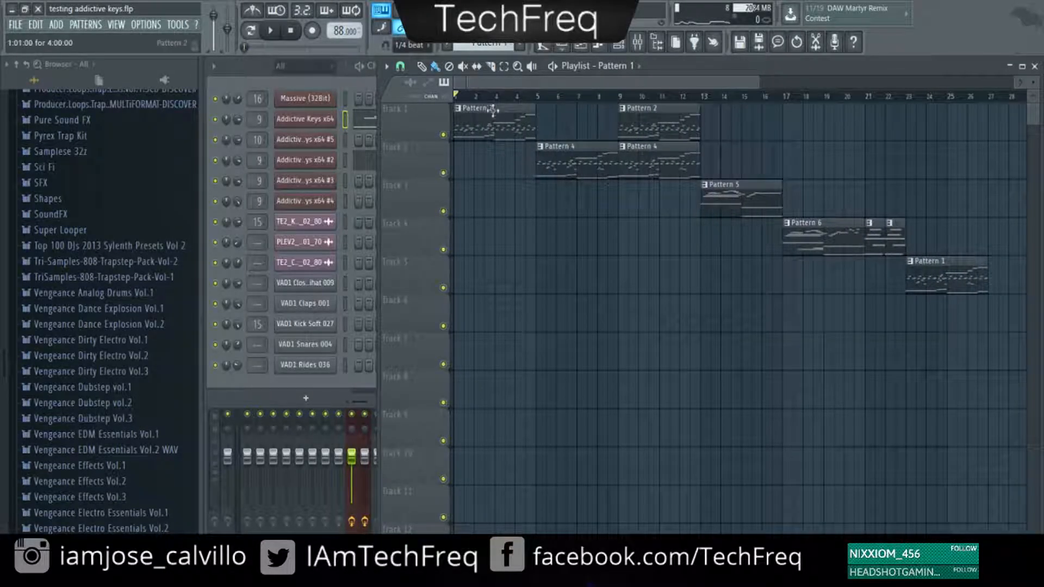
scroll(480, 98, down, 3)
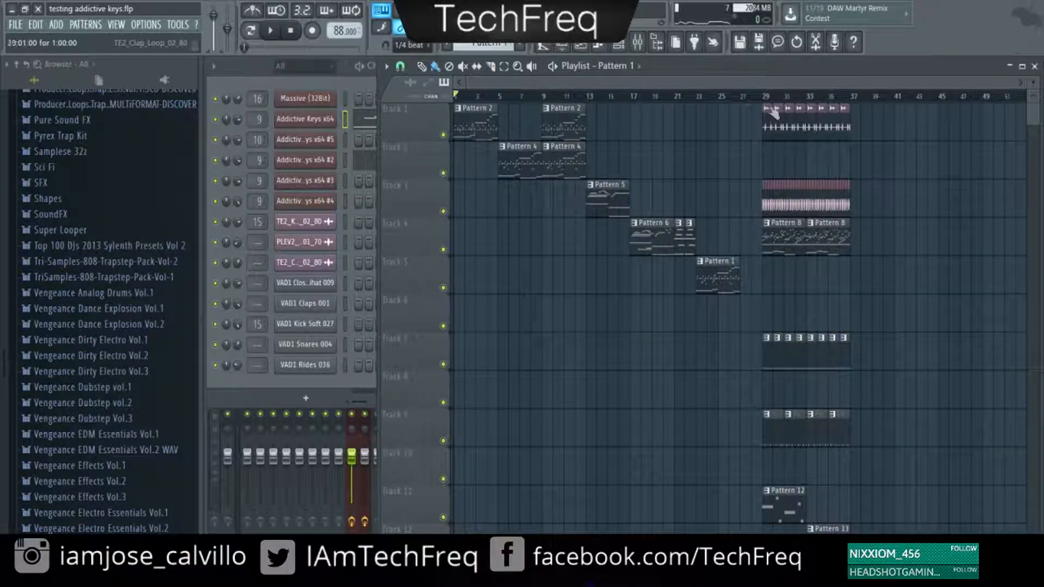
key(space)
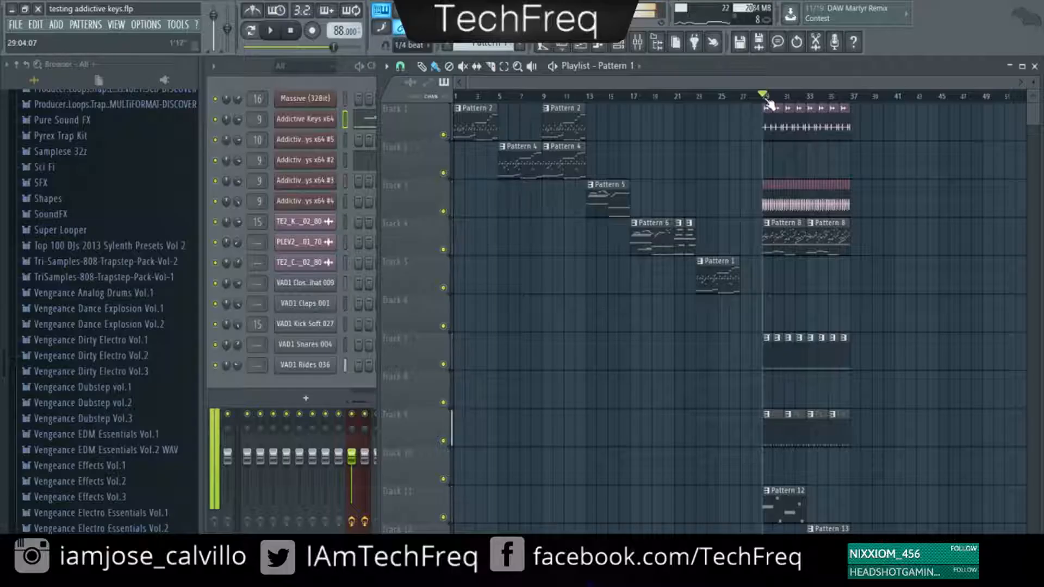
- Play the arrangement from bar 1 and examine the Pattern 2 and Pattern 4 clips during playback
scroll(471, 100, up, 3)
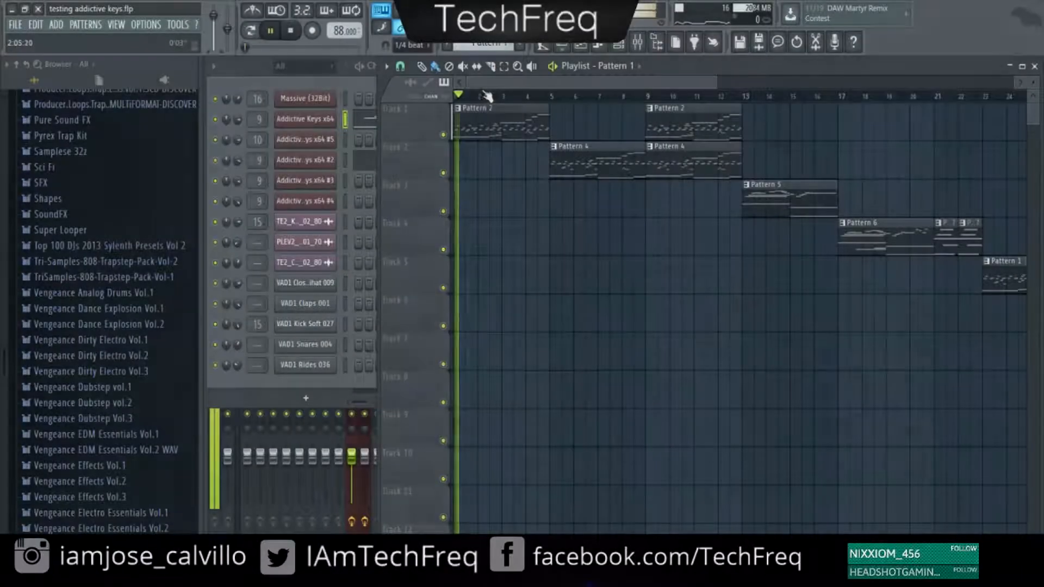
key(space)
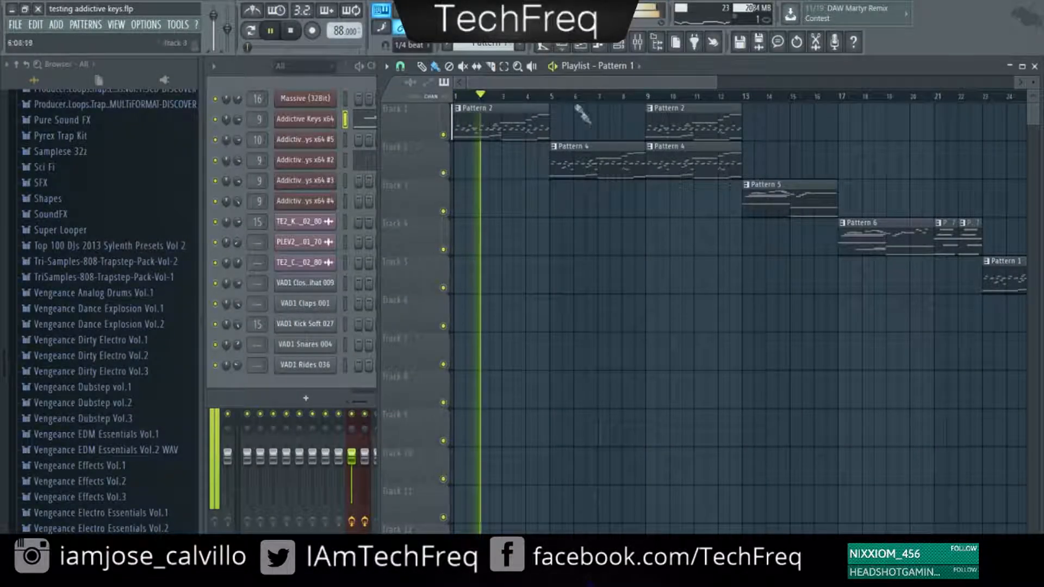
drag(517, 293, 566, 185)
scroll(556, 103, up, 9)
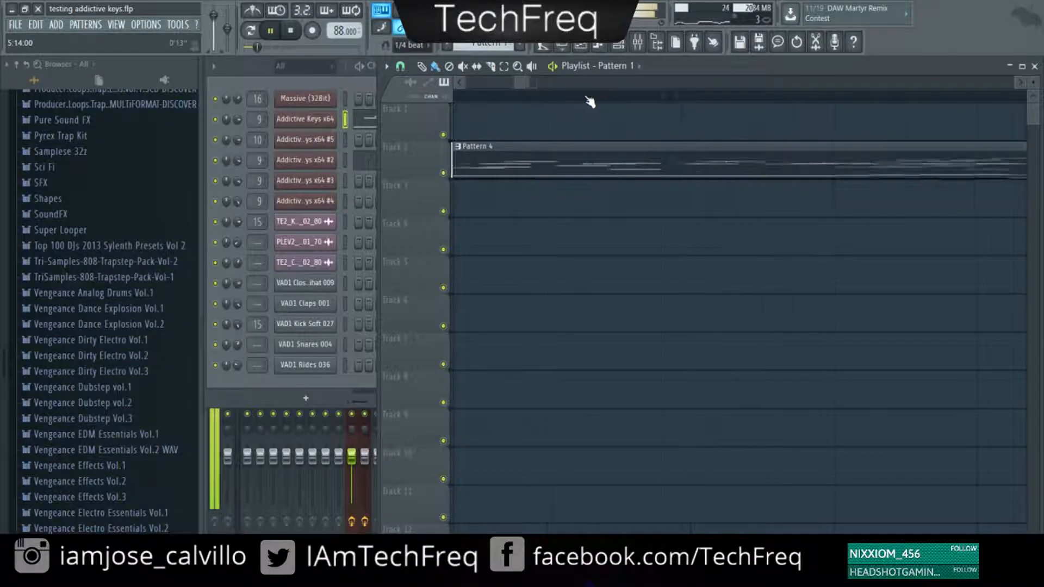
scroll(592, 103, down, 9)
scroll(594, 103, down, 5)
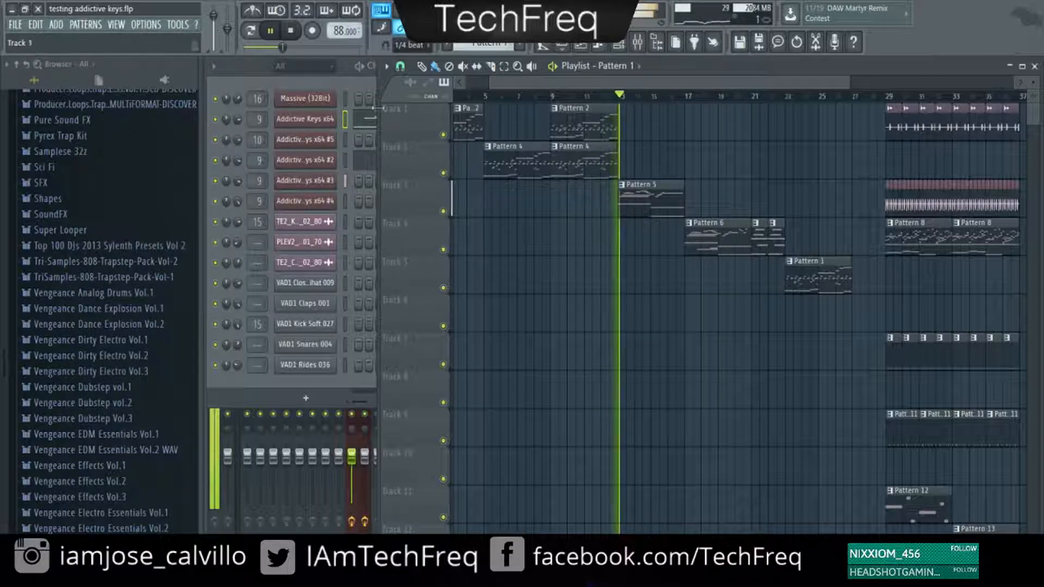
- Follow playback through the Pattern 5, Pattern 6 and Pattern 7 clips up to Pattern 1, and stop it
drag(596, 81, 660, 82)
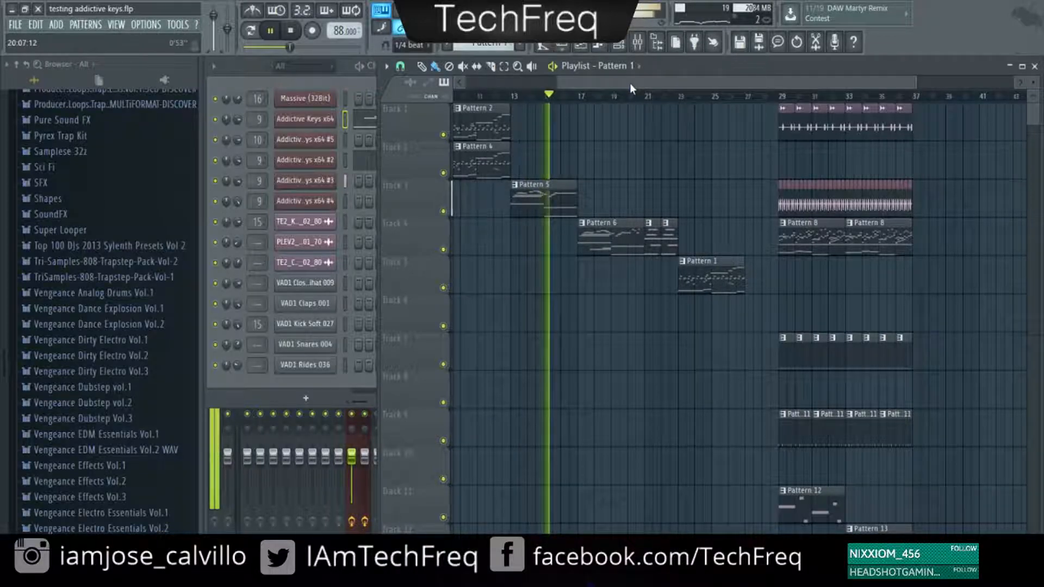
drag(634, 84, 671, 93)
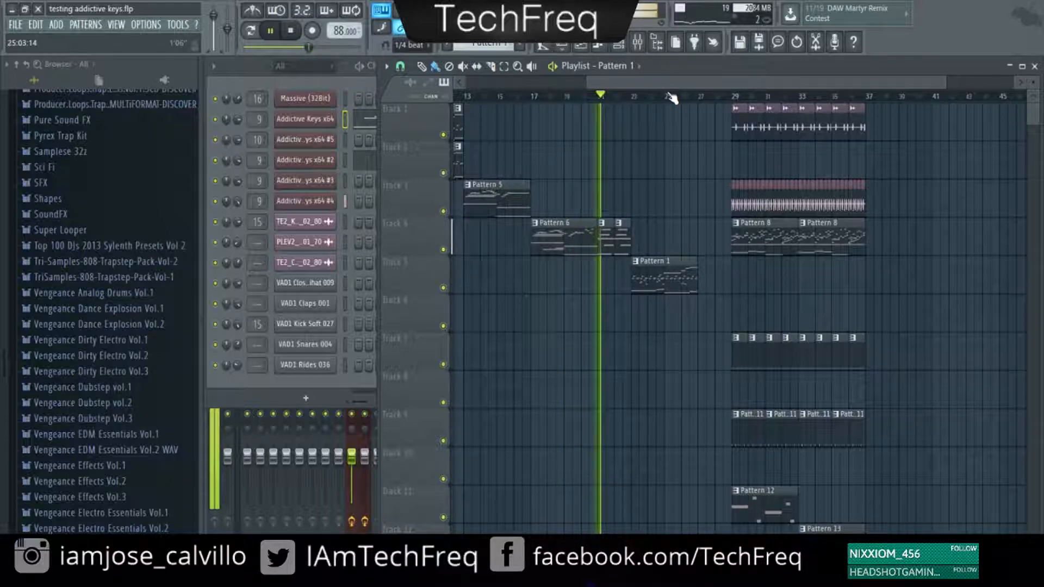
scroll(668, 96, up, 5)
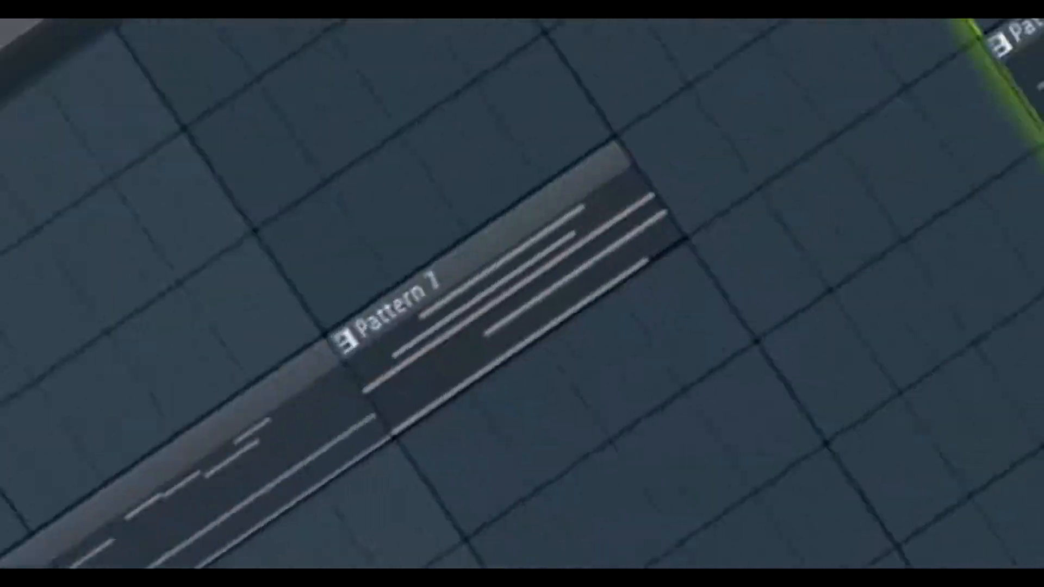
drag(922, 209, 883, 230)
click(850, 98)
scroll(851, 98, down, 5)
scroll(848, 99, down, 3)
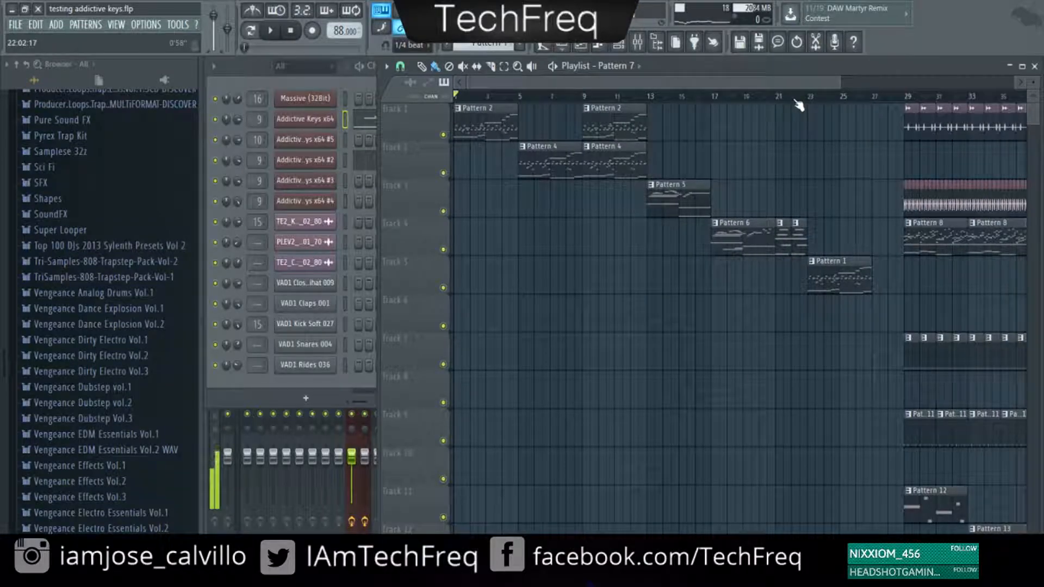
- Move the playback position through the later patterns to bar 29 and examine the layered clips there
drag(711, 101, 770, 106)
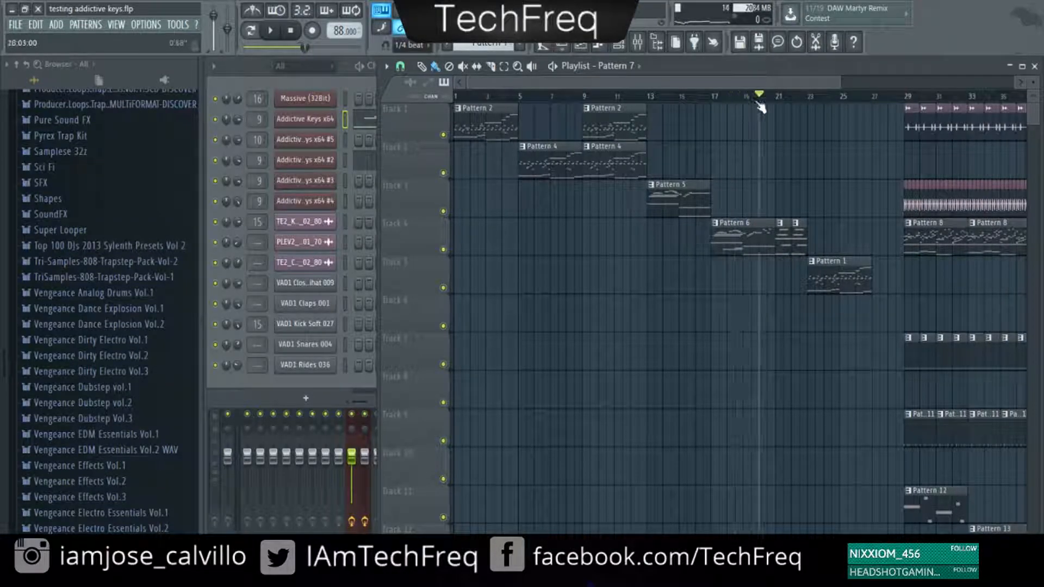
drag(746, 100, 761, 86)
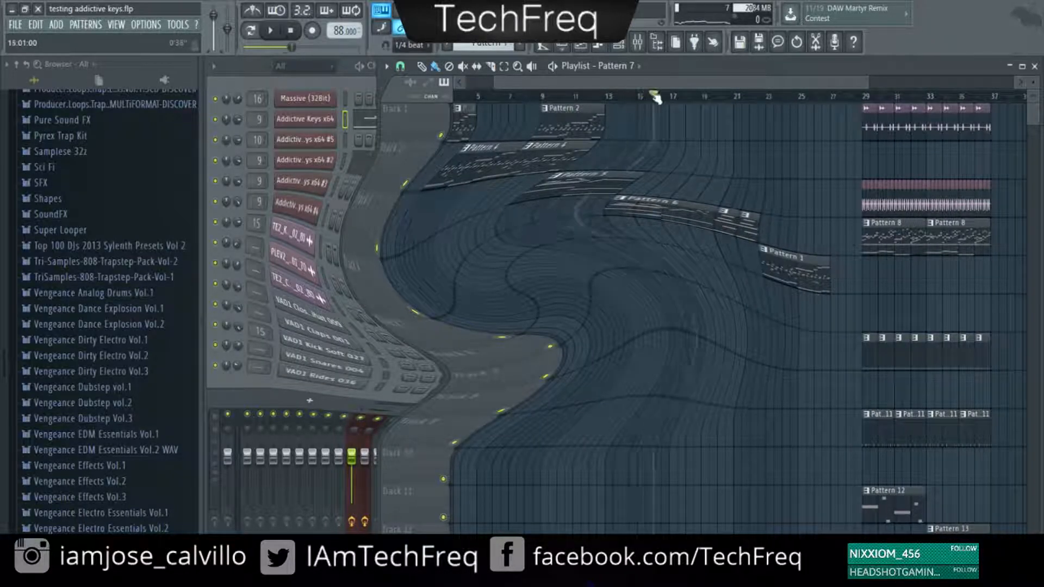
drag(652, 86, 740, 95)
click(733, 97)
scroll(736, 102, up, 4)
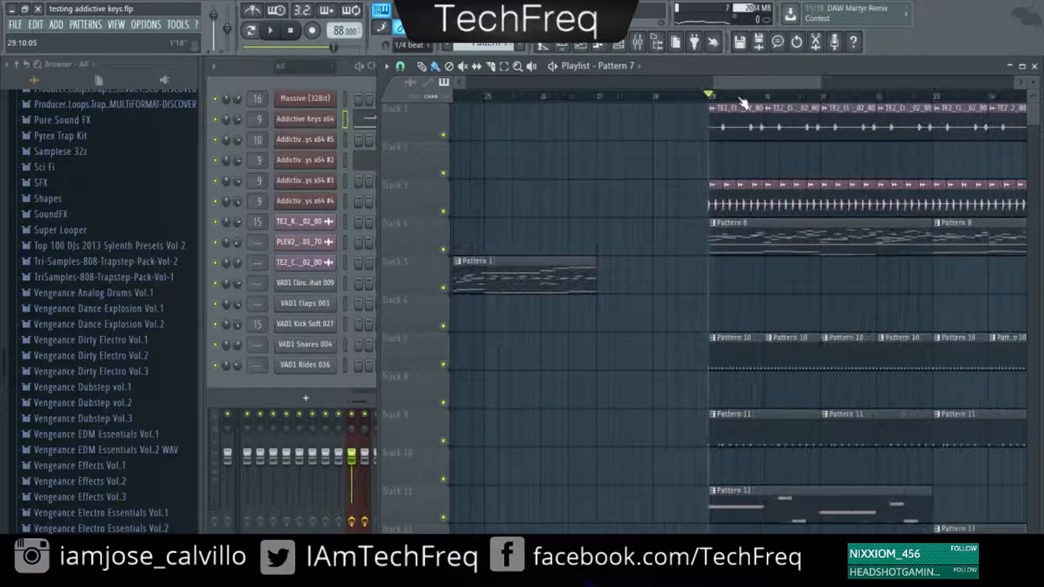
scroll(742, 102, down, 3)
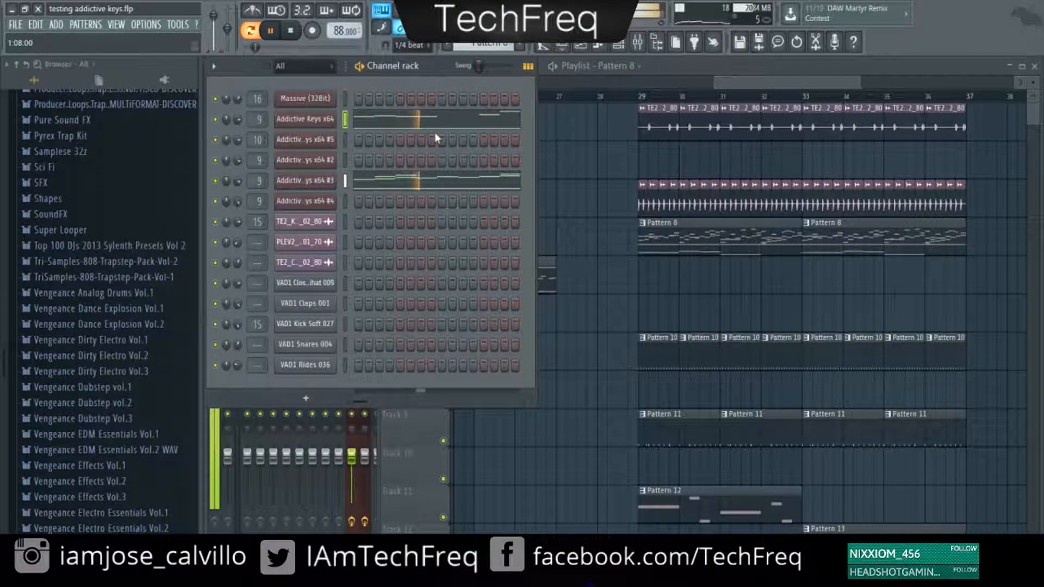
- Open the Addictive Keys x64 notes of Pattern 8 in the piano roll, examine them during playback, and close the piano roll
click(435, 129)
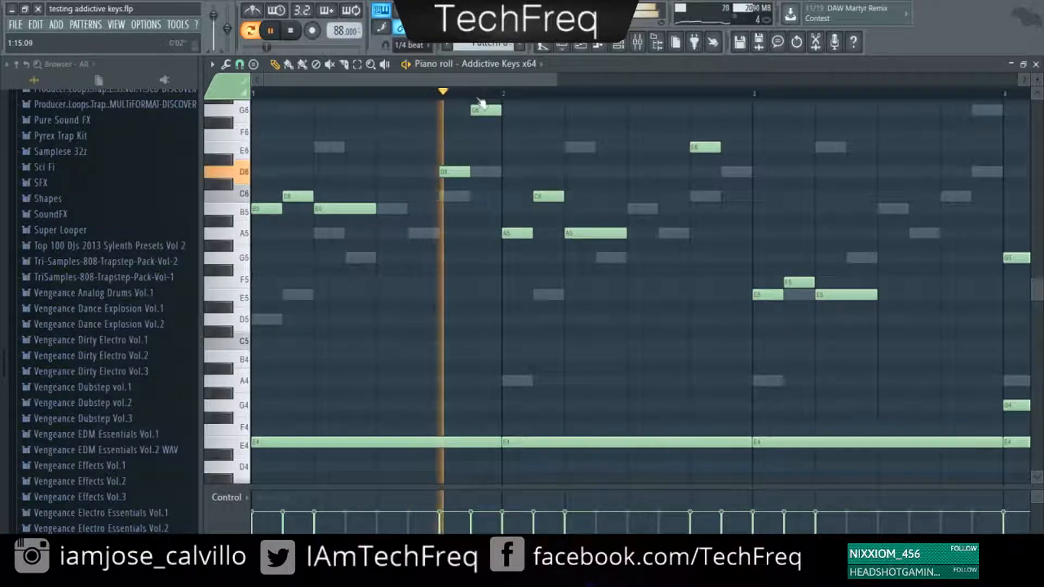
scroll(503, 164, up, 3)
scroll(629, 175, down, 2)
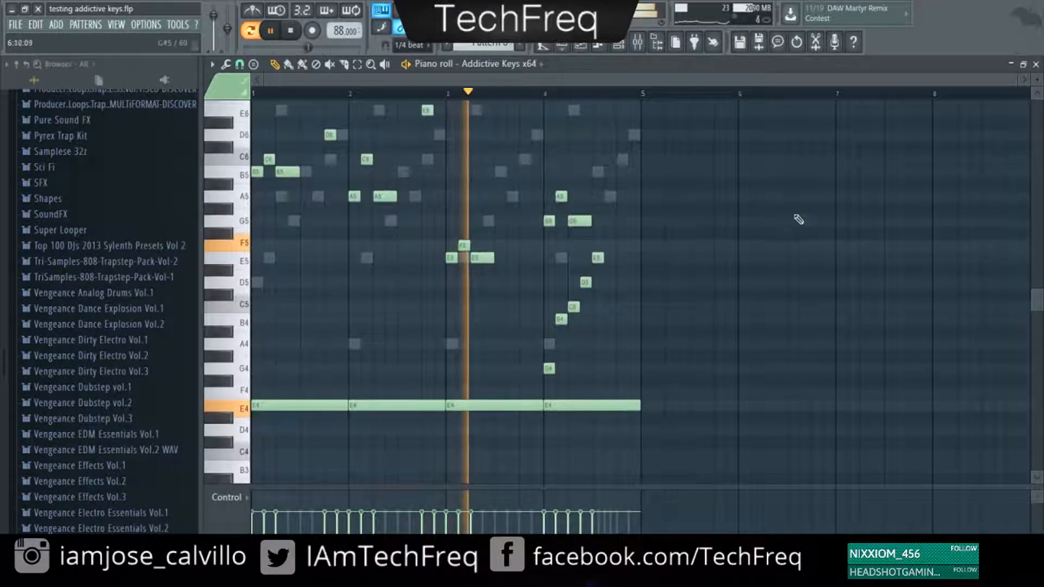
click(1011, 65)
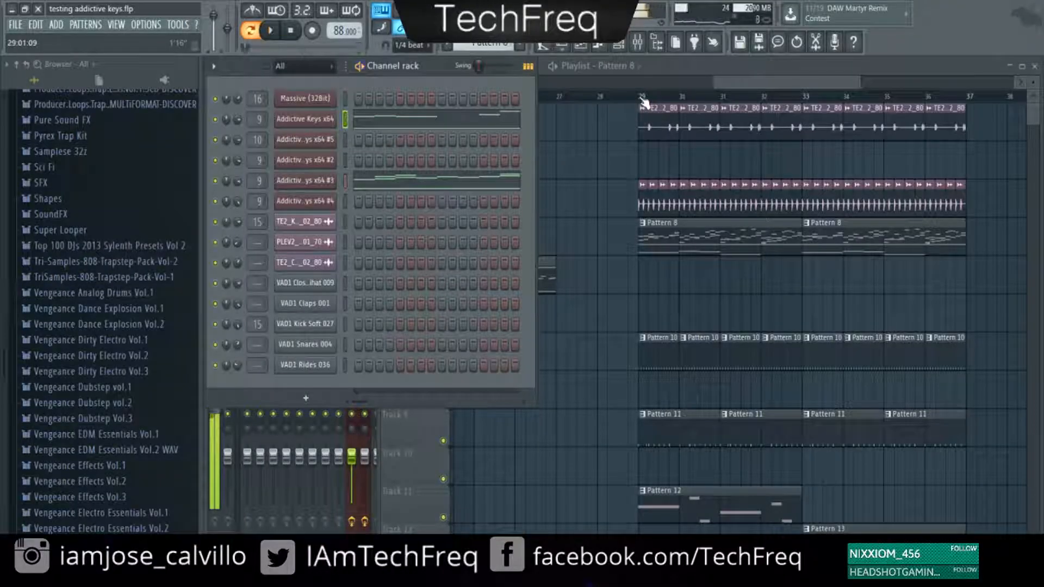
- Play the full arrangement from bar 29 and follow the layered clips up to bar 37
click(643, 101)
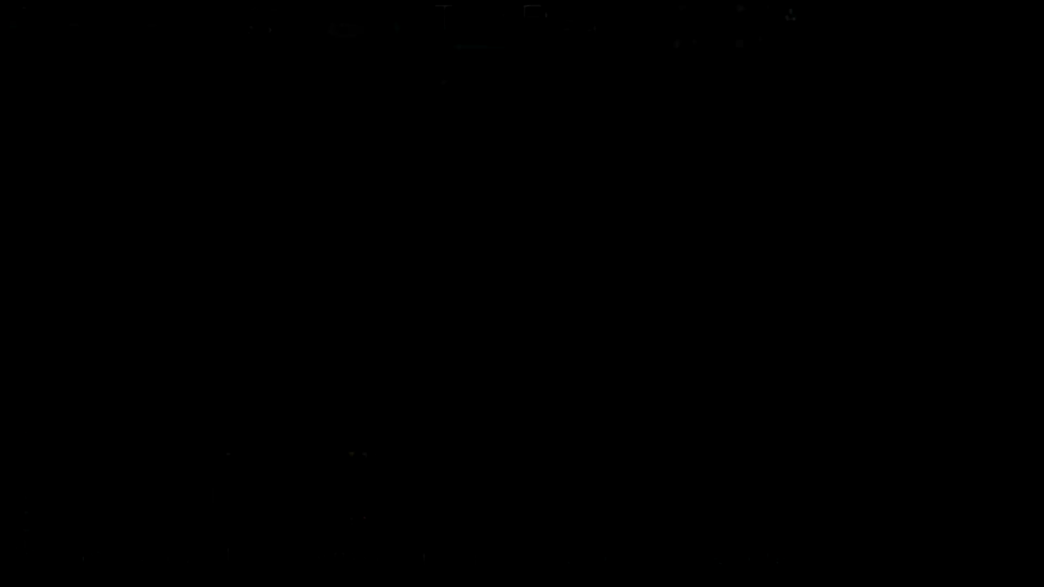
key(space)
scroll(766, 205, down, 3)
scroll(765, 205, up, 3)
drag(788, 83, 831, 96)
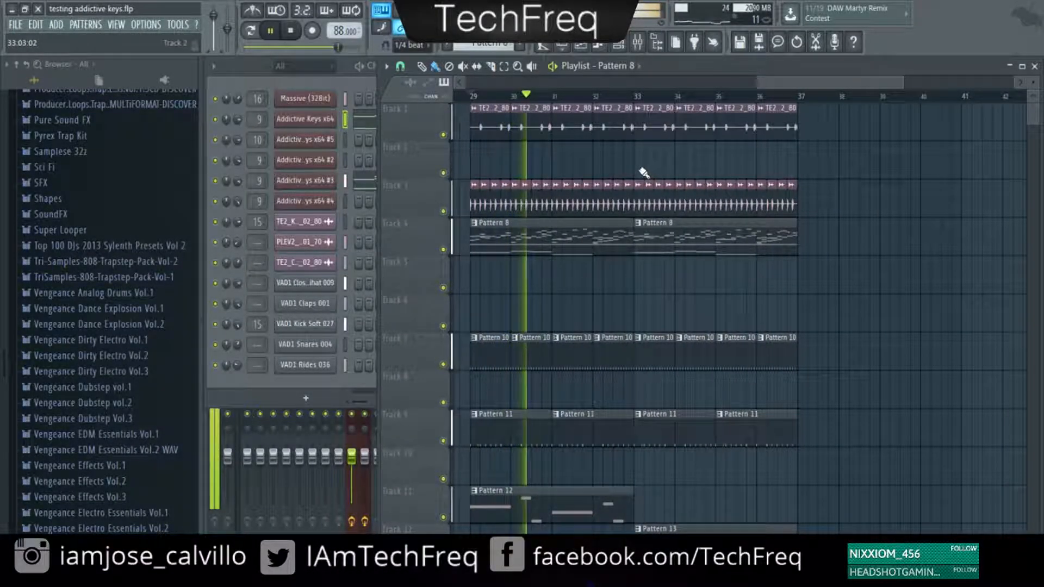